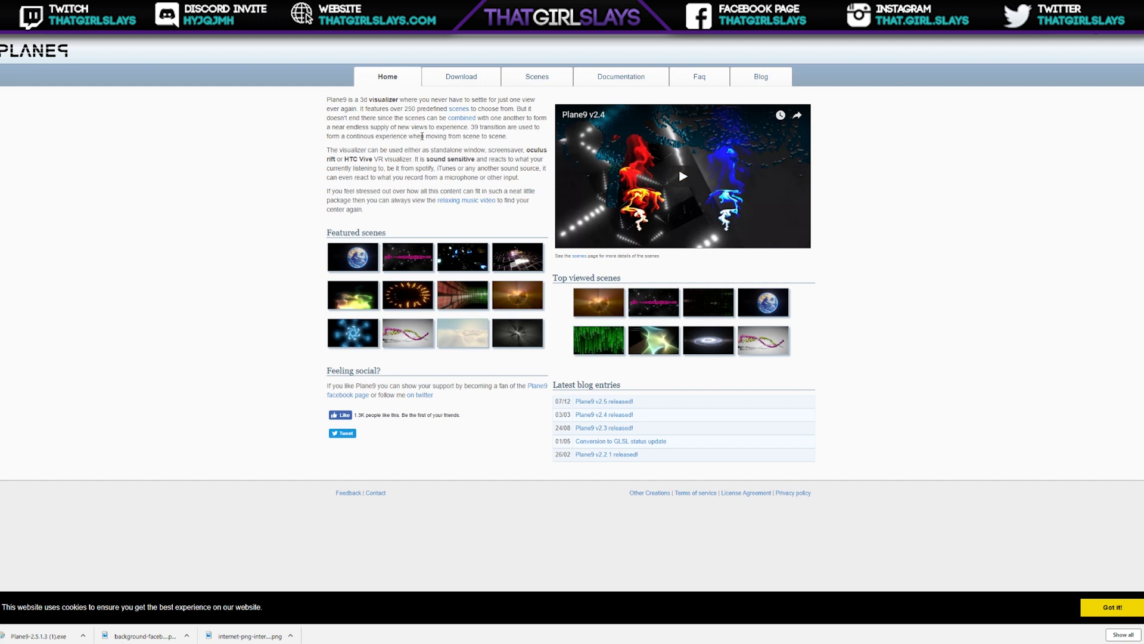
Download the free Plane9 installer from the Plane9 website's Download page
{"action": "left_click", "coordinate": [464, 81]}
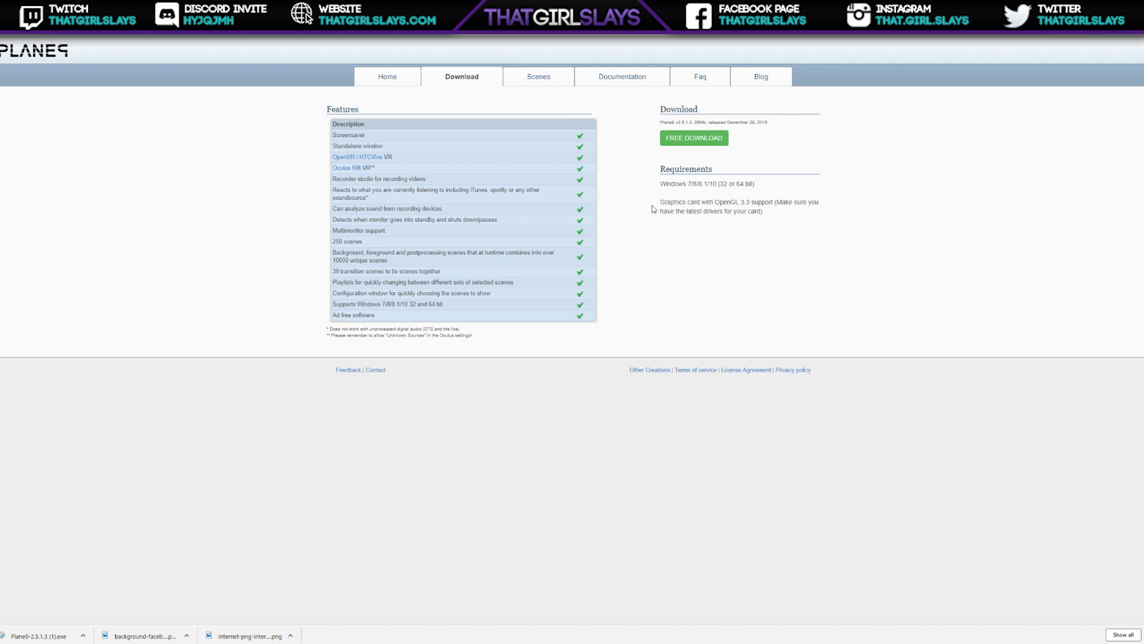
{"action": "left_click", "coordinate": [694, 137]}
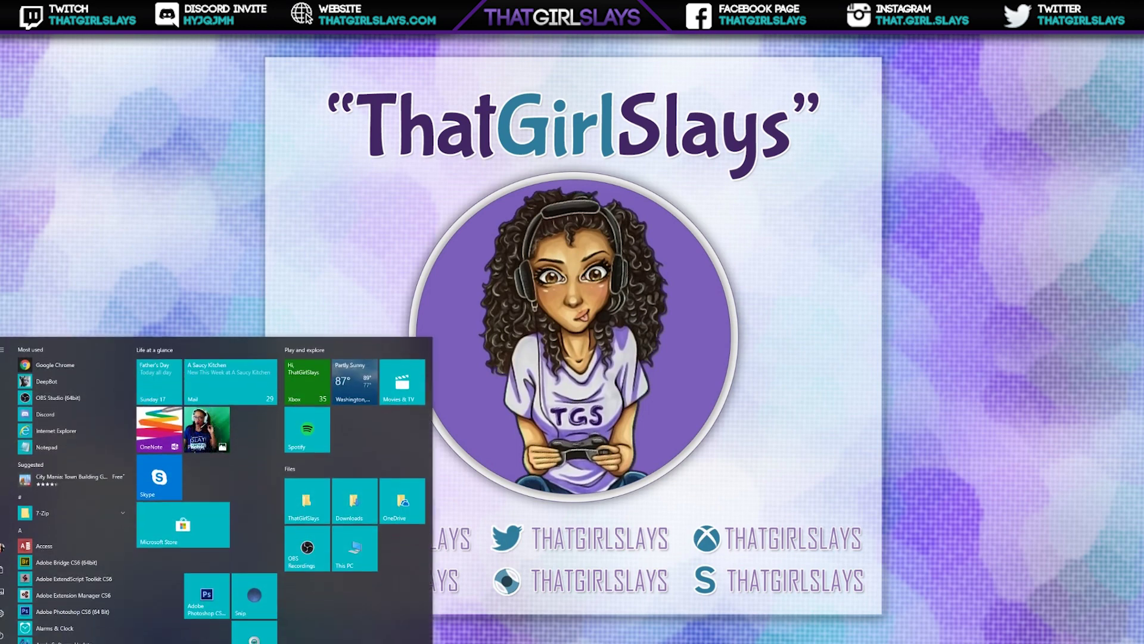
Search the Start menu for plane9 and launch the Plane9 scene configurator
{"action": "type", "text": "plane9"}
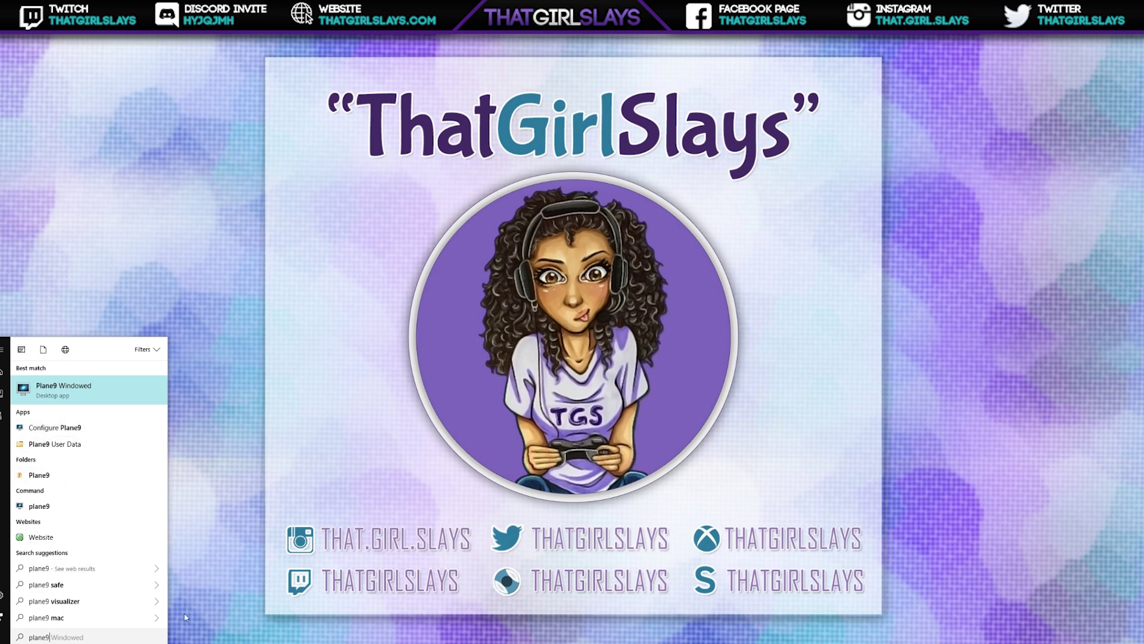
{"action": "key", "text": "Return"}
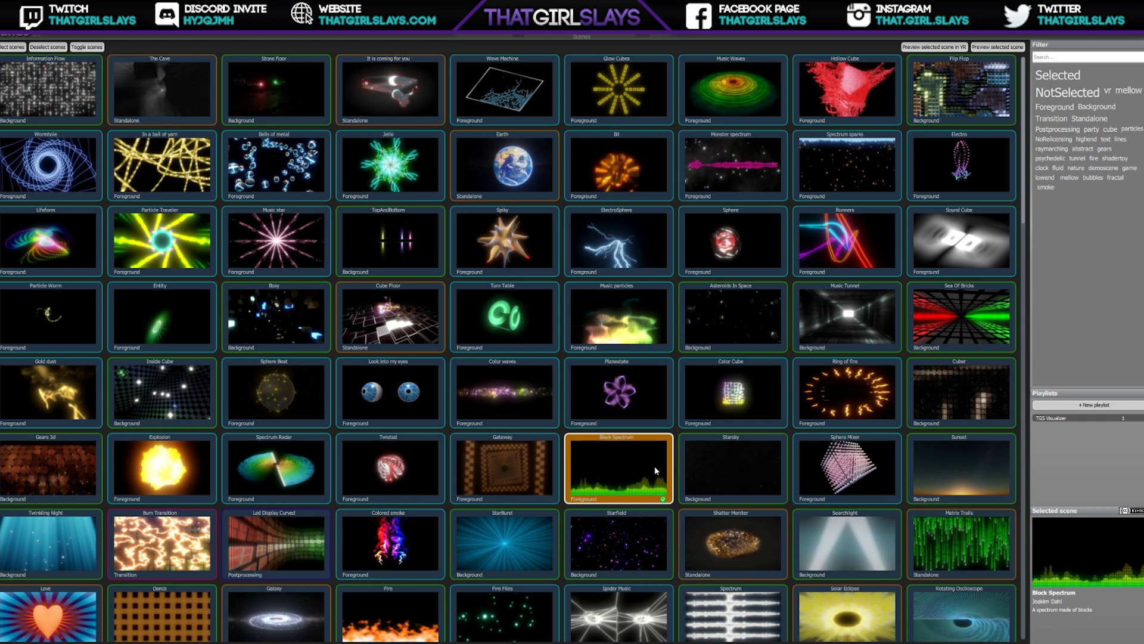
Preview the Ring of fire scene from the scene gallery
{"action": "left_click", "coordinate": [891, 387]}
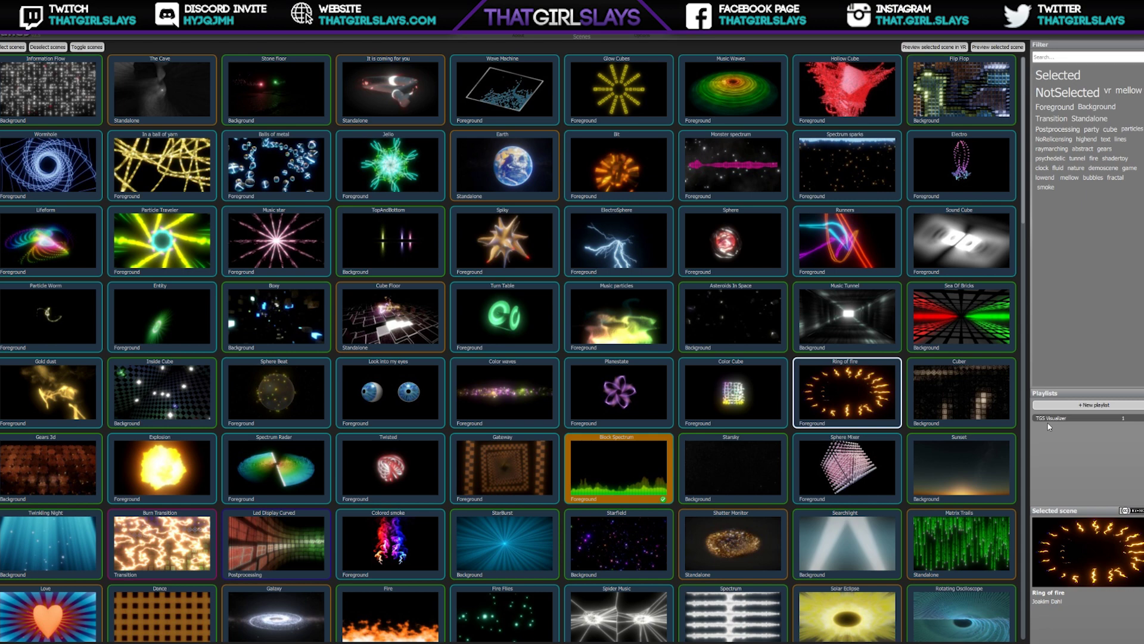
Create a new playlist and rename it OBS
{"action": "left_click", "coordinate": [1086, 406]}
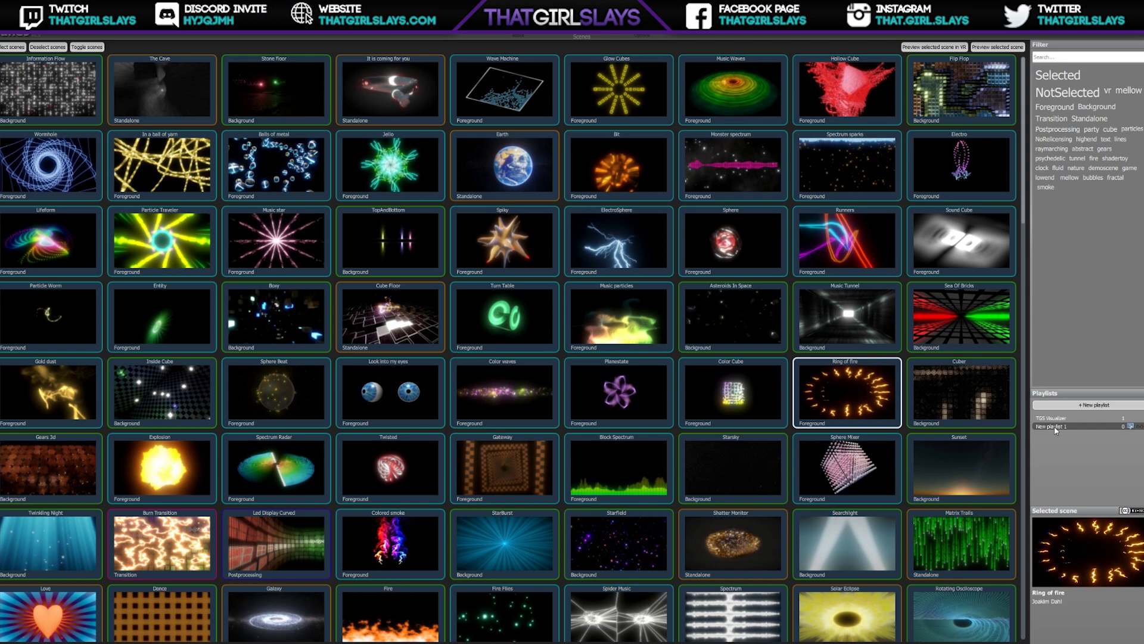
{"action": "double_click", "coordinate": [1055, 426]}
{"action": "left_click_drag", "start_coordinate": [1066, 427], "coordinate": [1021, 428]}
{"action": "type", "text": "o"}
{"action": "type", "text": "OBS"}
{"action": "key", "text": "Return"}
Add the Block Spectrum scene to the OBS playlist
{"action": "mouse_move", "coordinate": [1078, 419]}
{"action": "mouse_move", "coordinate": [869, 420]}
{"action": "mouse_move", "coordinate": [623, 459]}
{"action": "left_click", "coordinate": [599, 445]}
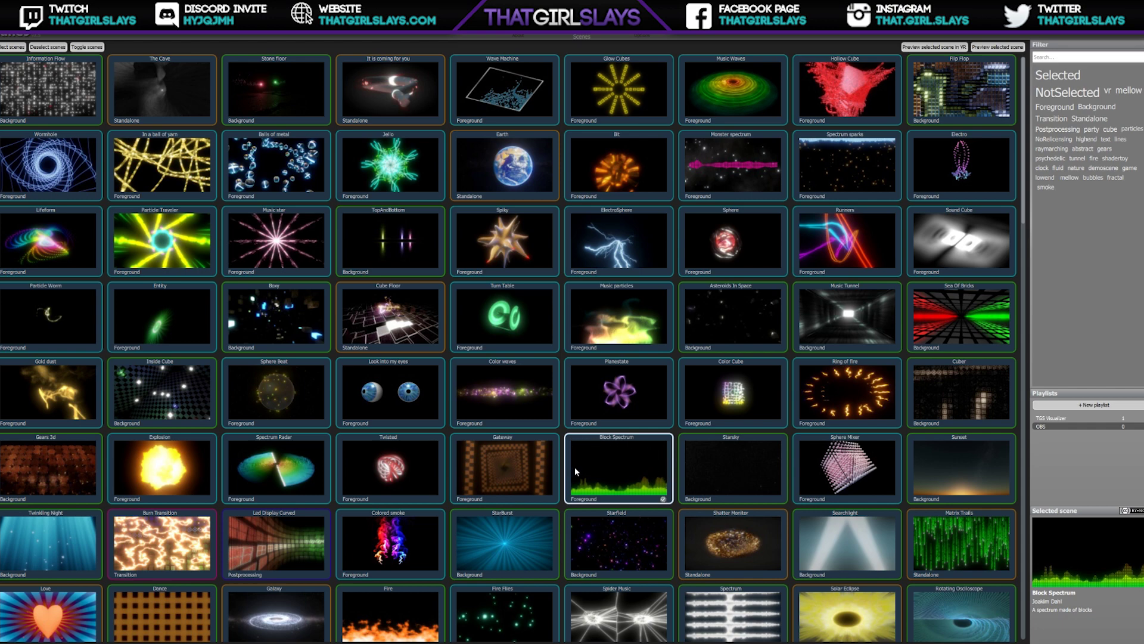
{"action": "left_click", "coordinate": [663, 500]}
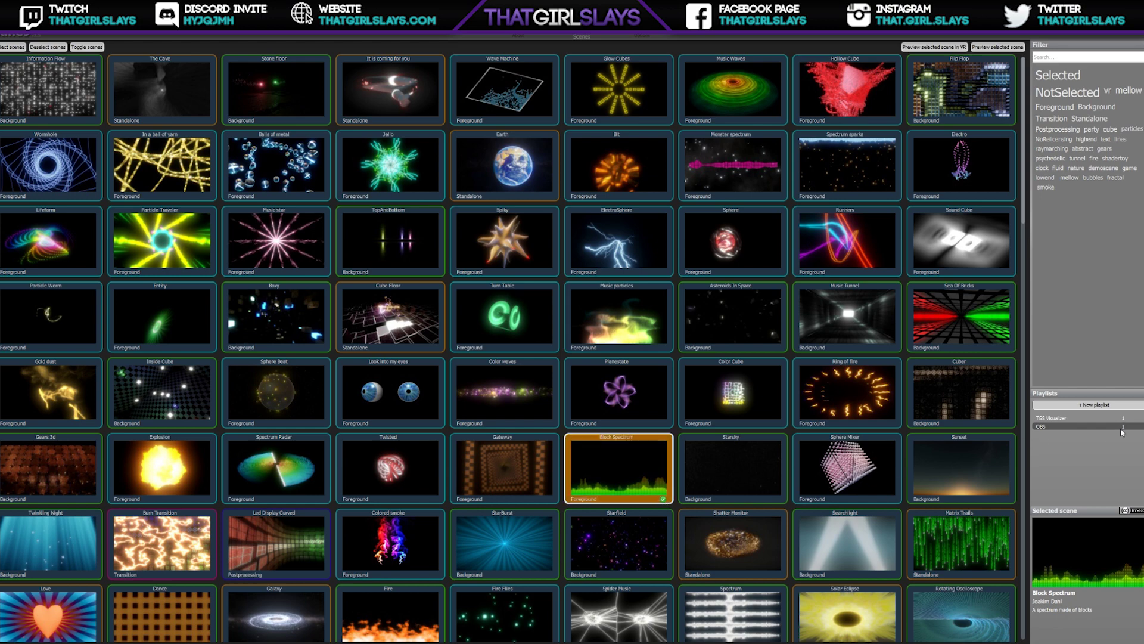
Play the OBS playlist in a Plane9 window, then close that window after watching
{"action": "mouse_move", "coordinate": [1127, 431]}
{"action": "left_click", "coordinate": [1131, 427]}
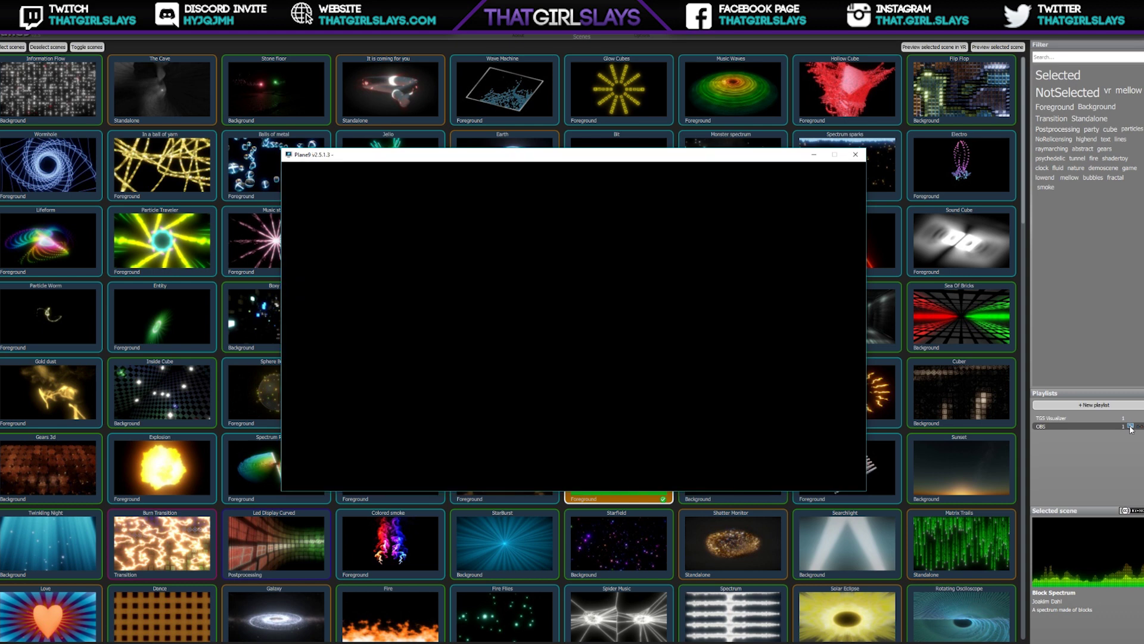
{"action": "mouse_move", "coordinate": [1130, 427]}
{"action": "left_click", "coordinate": [853, 157]}
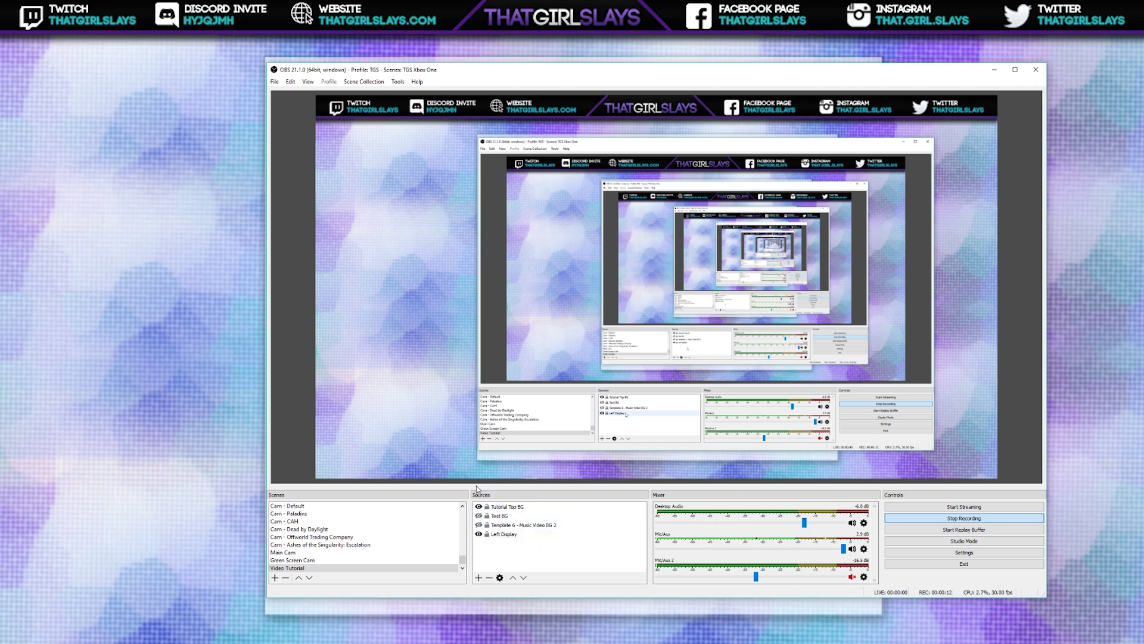
Add a Game Capture source to the scene named Visualizer 3
{"action": "left_click", "coordinate": [480, 578]}
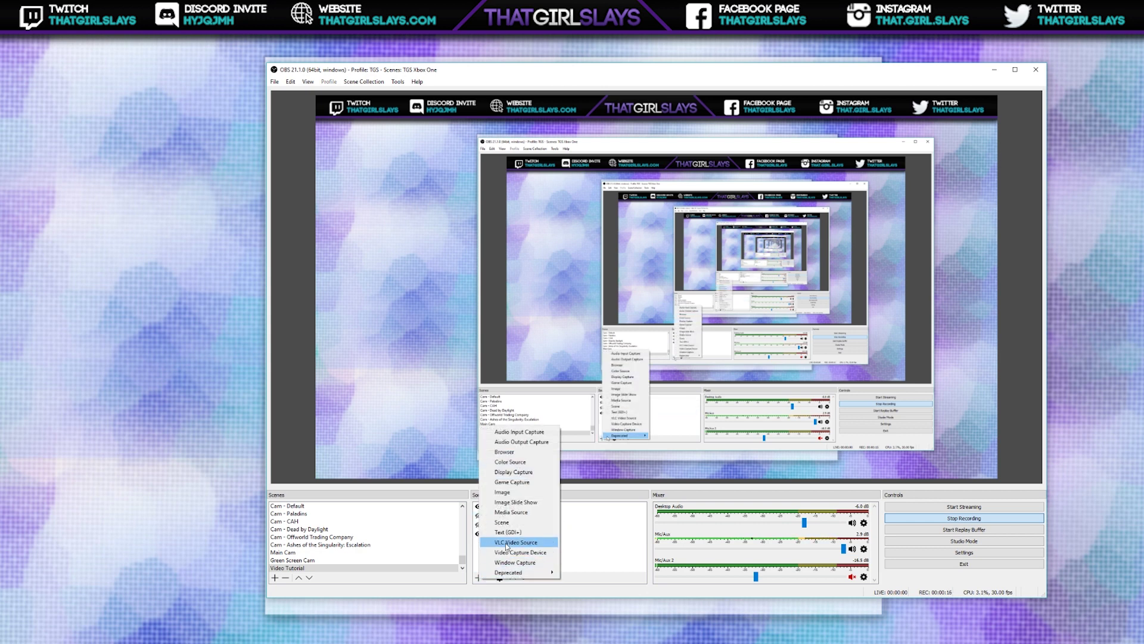
{"action": "left_click", "coordinate": [510, 483]}
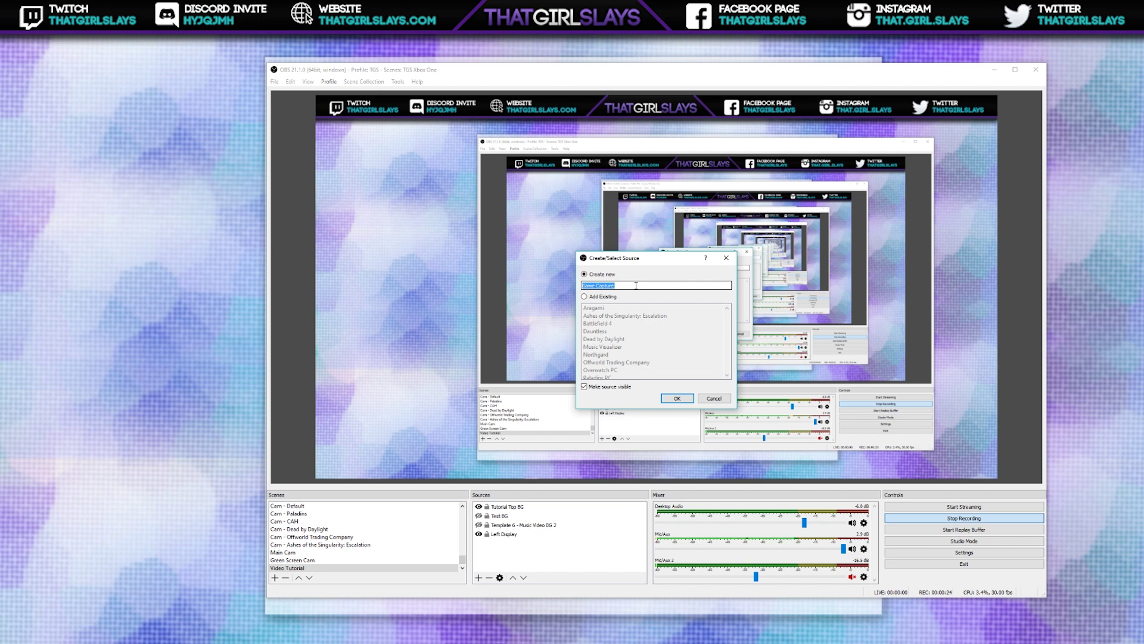
{"action": "type", "text": "Visualizer 3"}
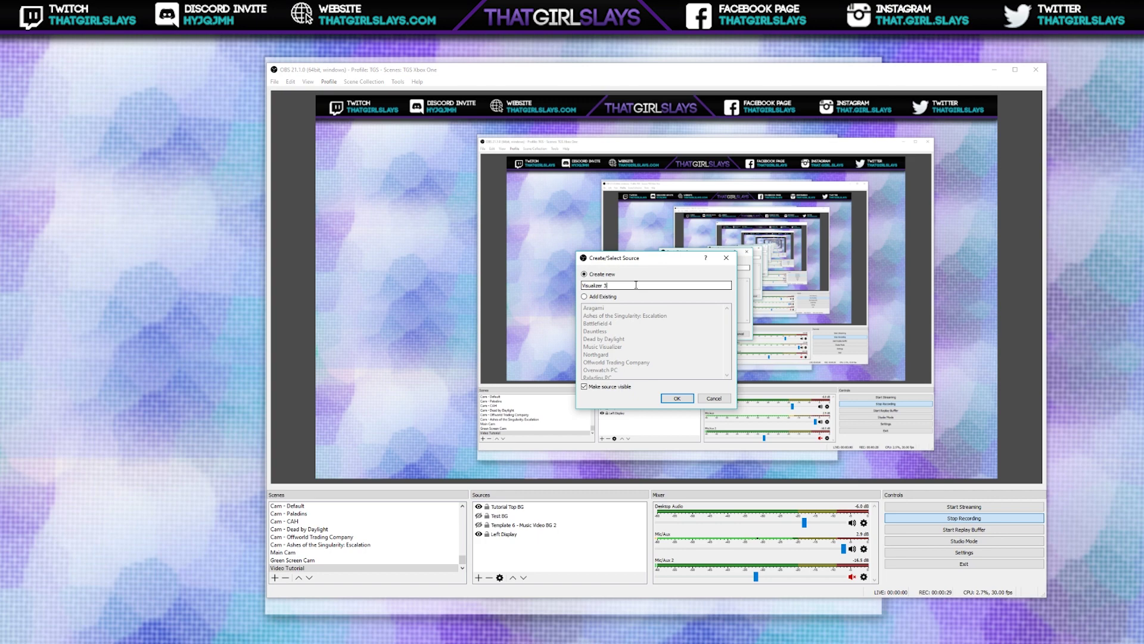
{"action": "left_click", "coordinate": [677, 399]}
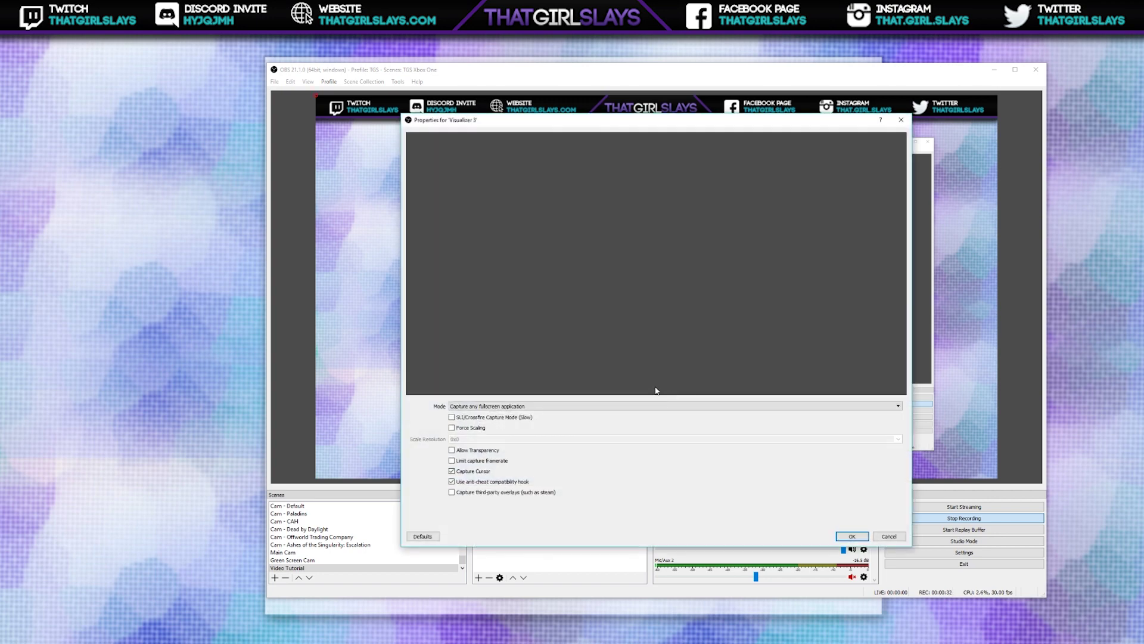
Set Visualizer 3's mode to Capture specific window, targeting the Plane9.exe window
{"action": "left_click", "coordinate": [480, 407]}
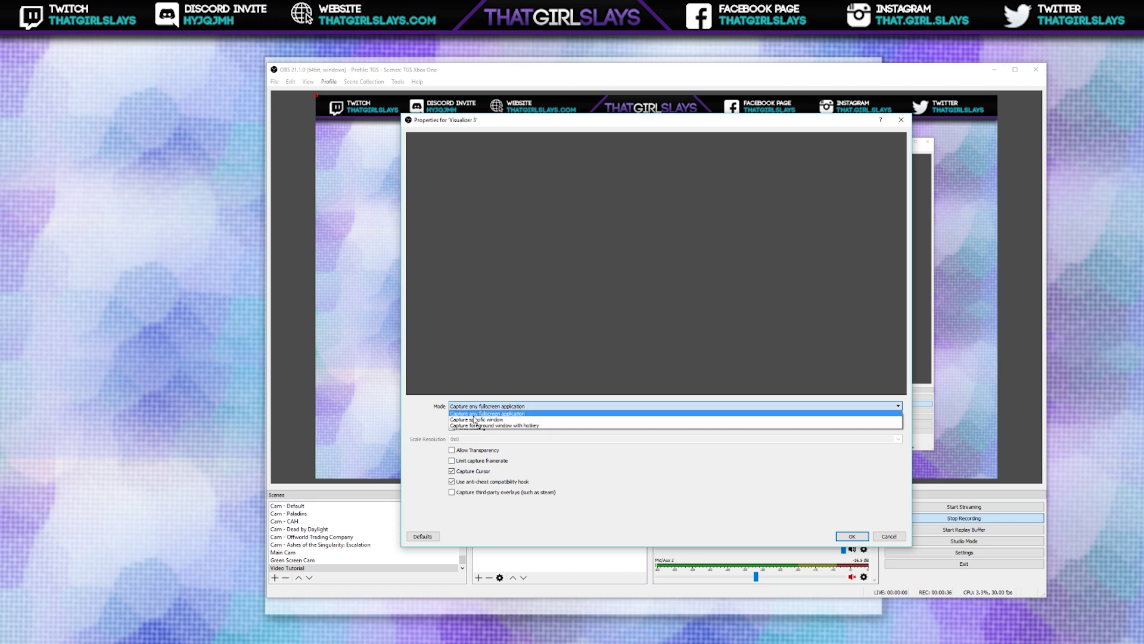
{"action": "left_click", "coordinate": [477, 419]}
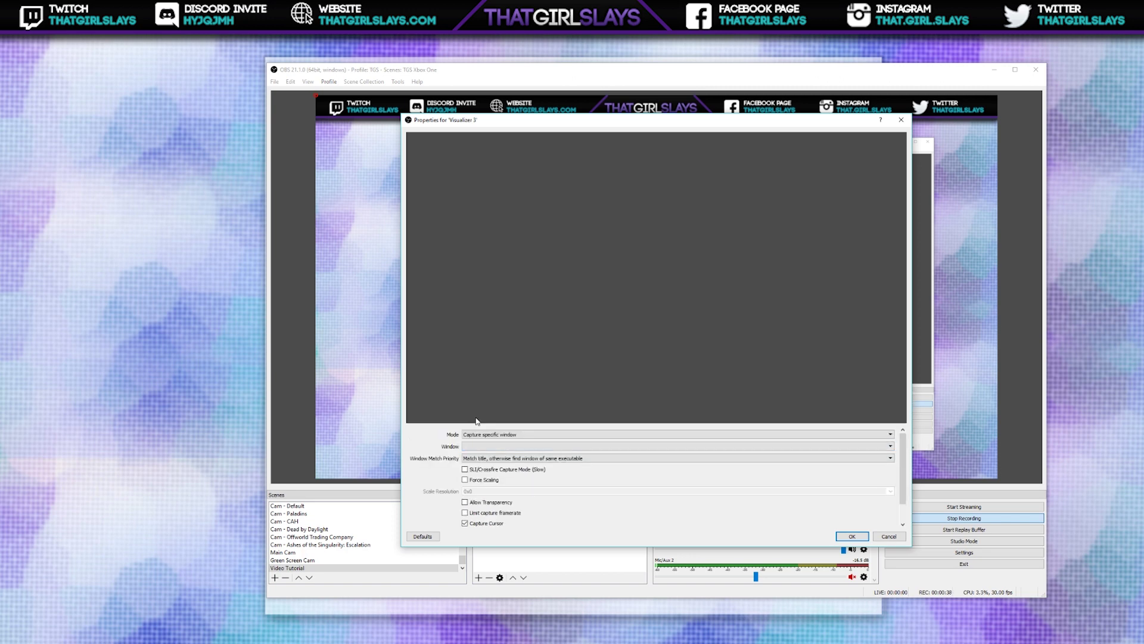
{"action": "left_click", "coordinate": [475, 447]}
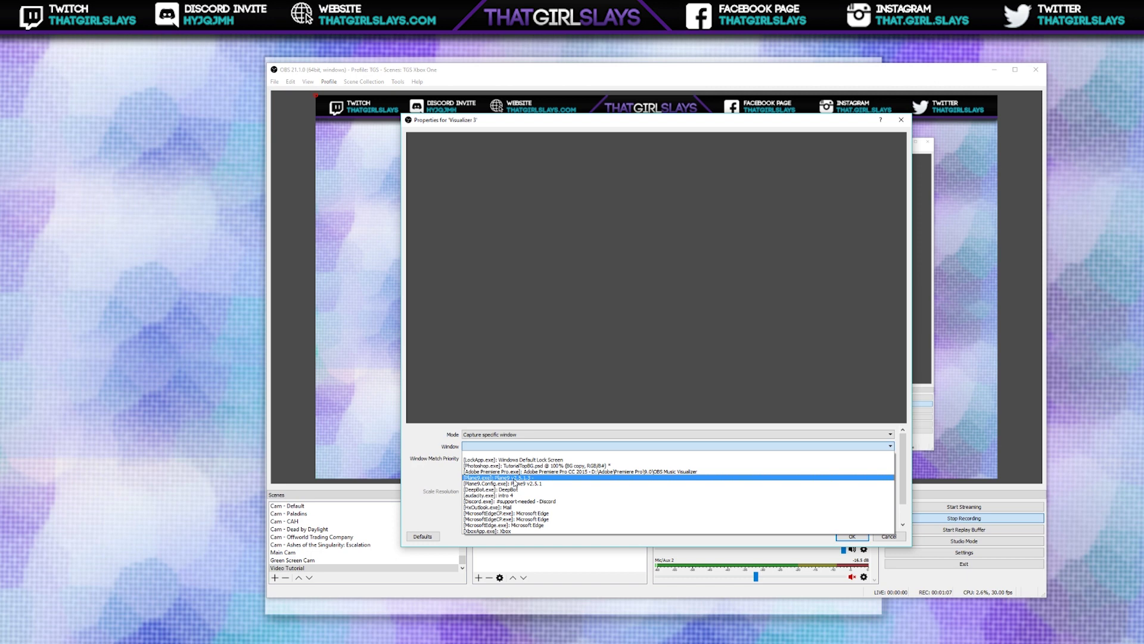
{"action": "left_click", "coordinate": [494, 478]}
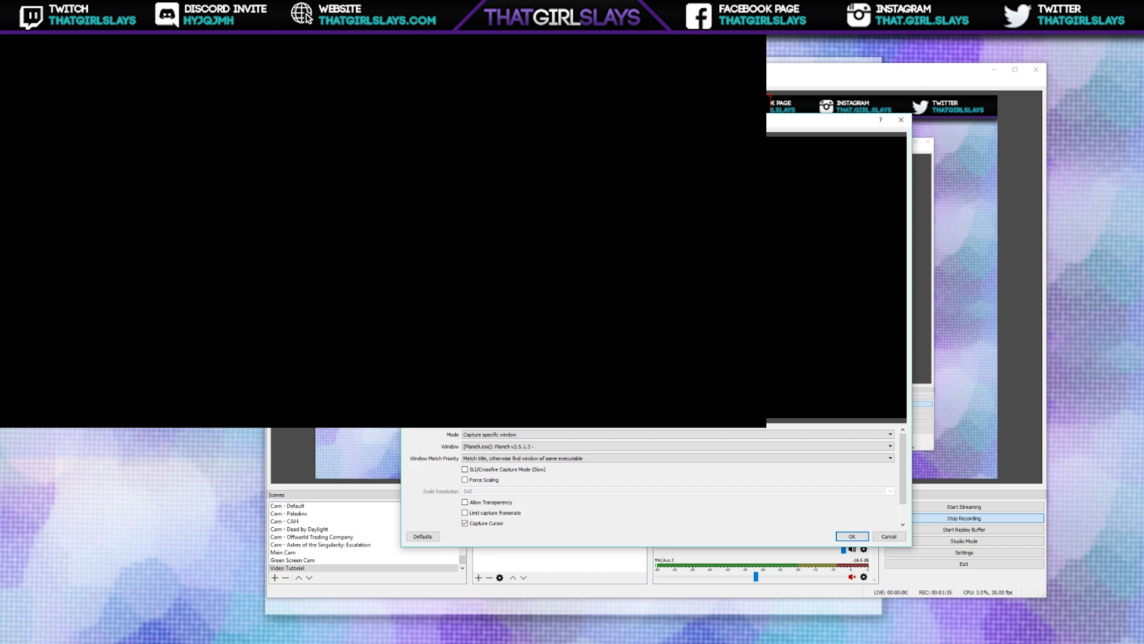
Allow transparency, apply the capture settings, enlarge Visualizer 3 in the scene, and select it
{"action": "left_click", "coordinate": [465, 502]}
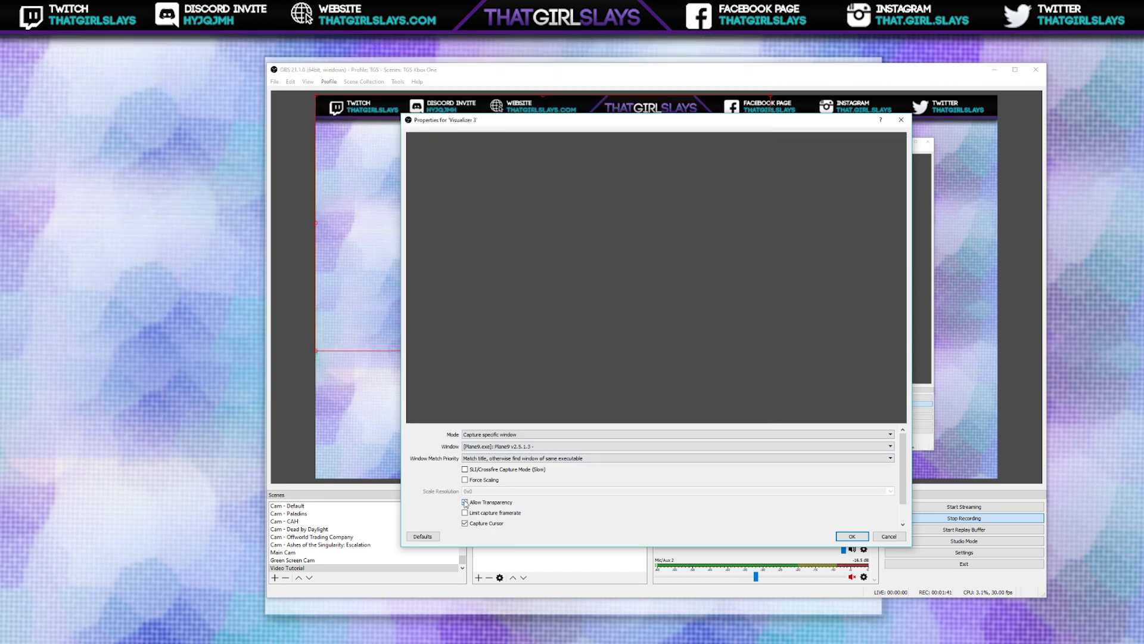
{"action": "left_click", "coordinate": [853, 536]}
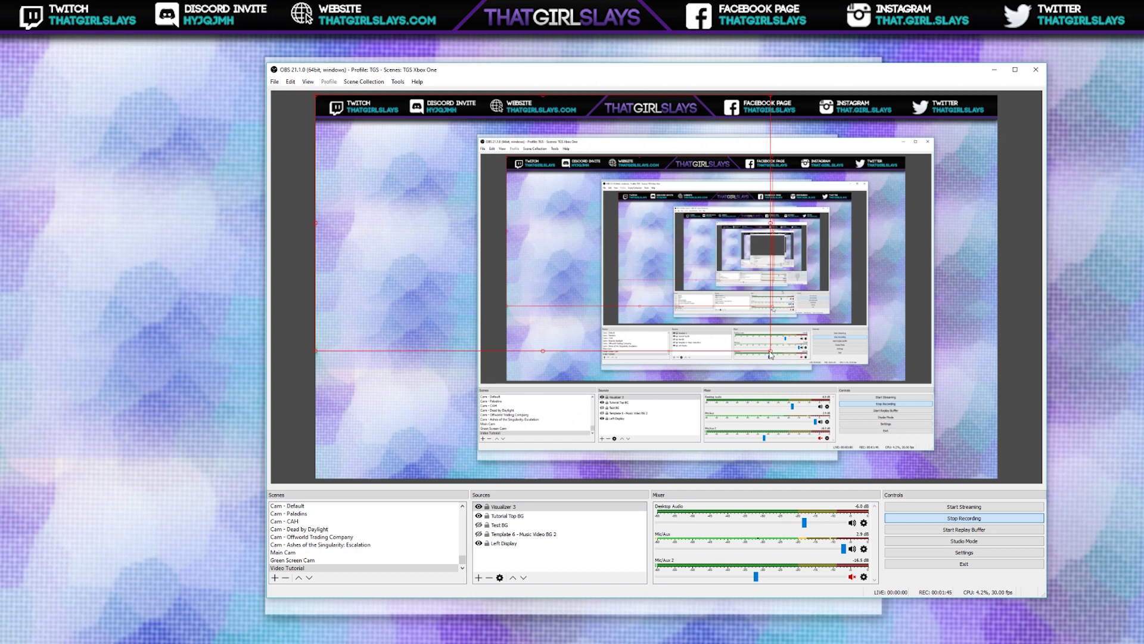
{"action": "left_click_drag", "start_coordinate": [771, 357], "coordinate": [994, 478]}
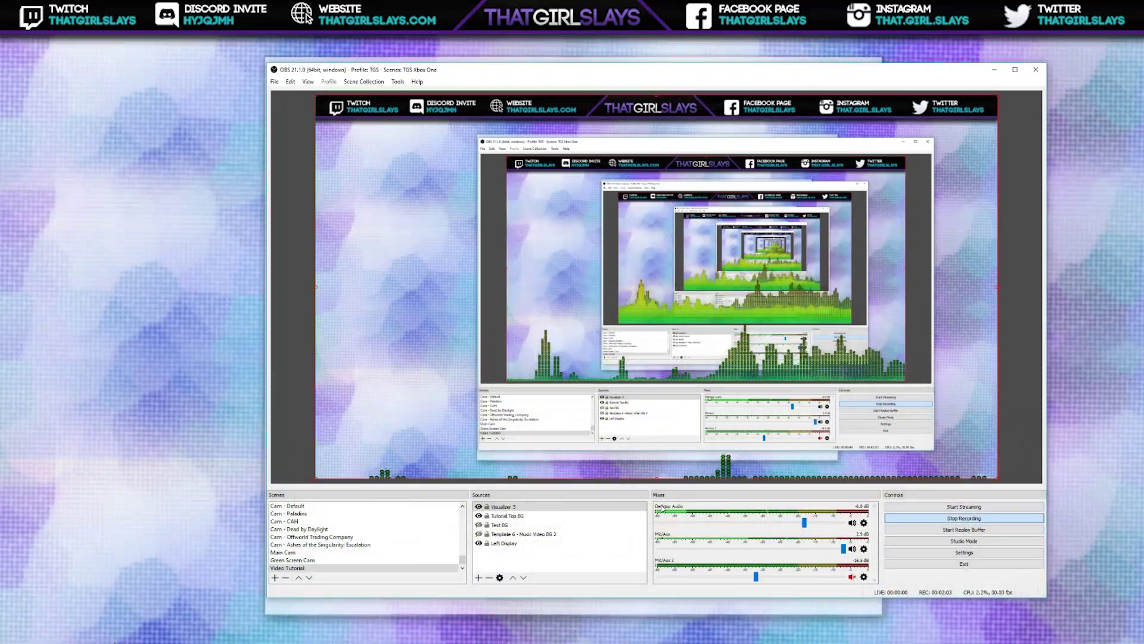
{"action": "left_click", "coordinate": [502, 508]}
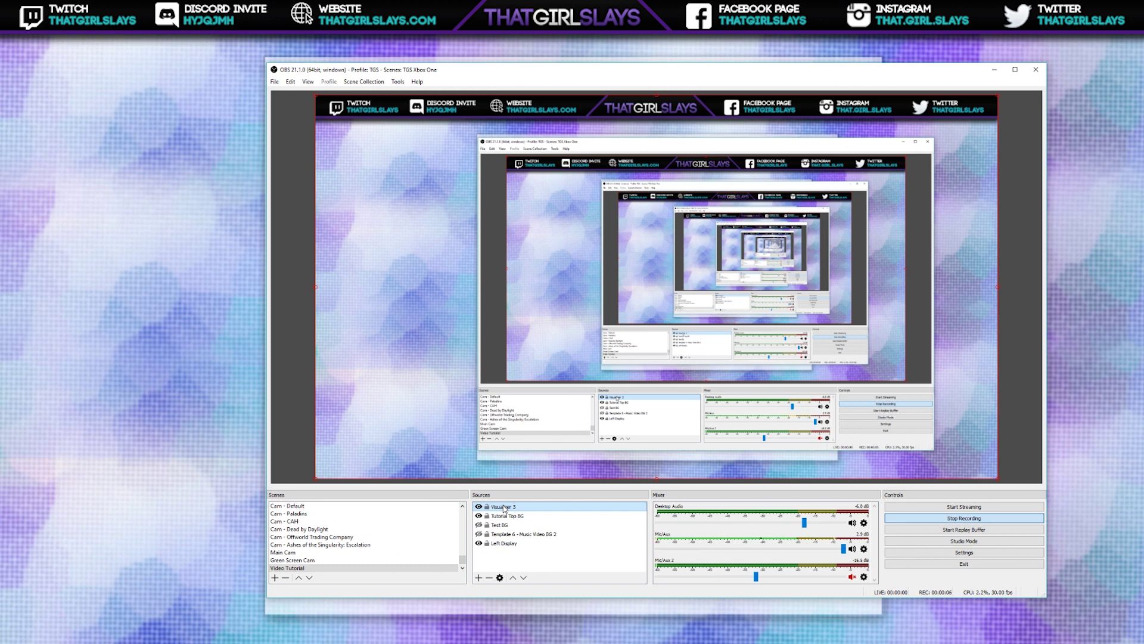
Open Visualizer 3's filters and add a Render Delay filter with its default name
{"action": "right_click", "coordinate": [503, 508]}
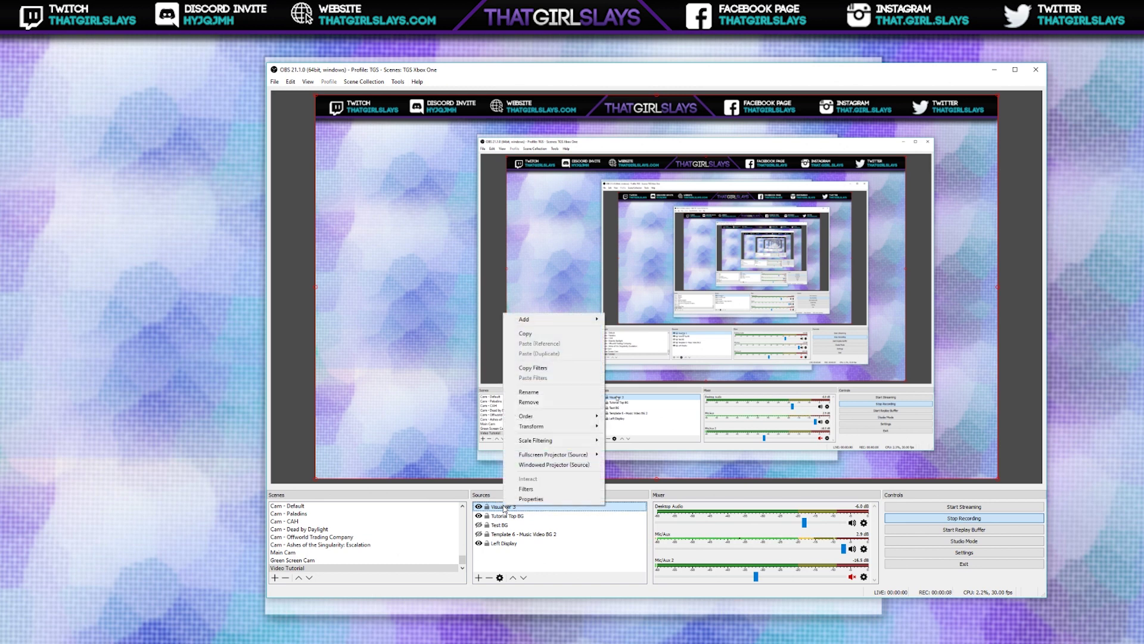
{"action": "left_click", "coordinate": [527, 489]}
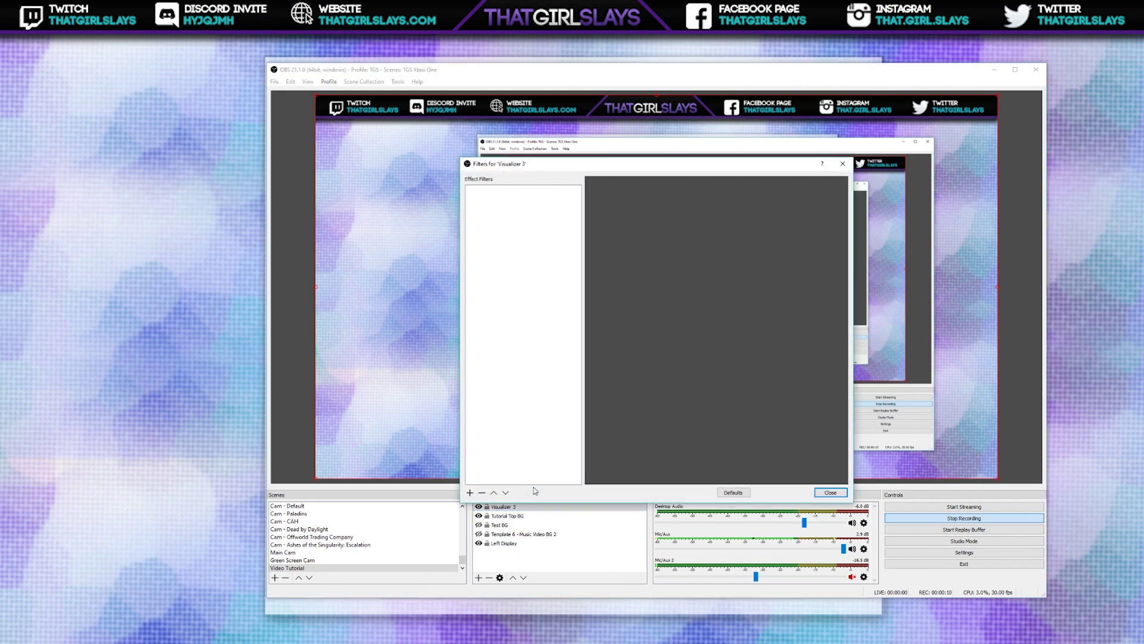
{"action": "left_click", "coordinate": [470, 494]}
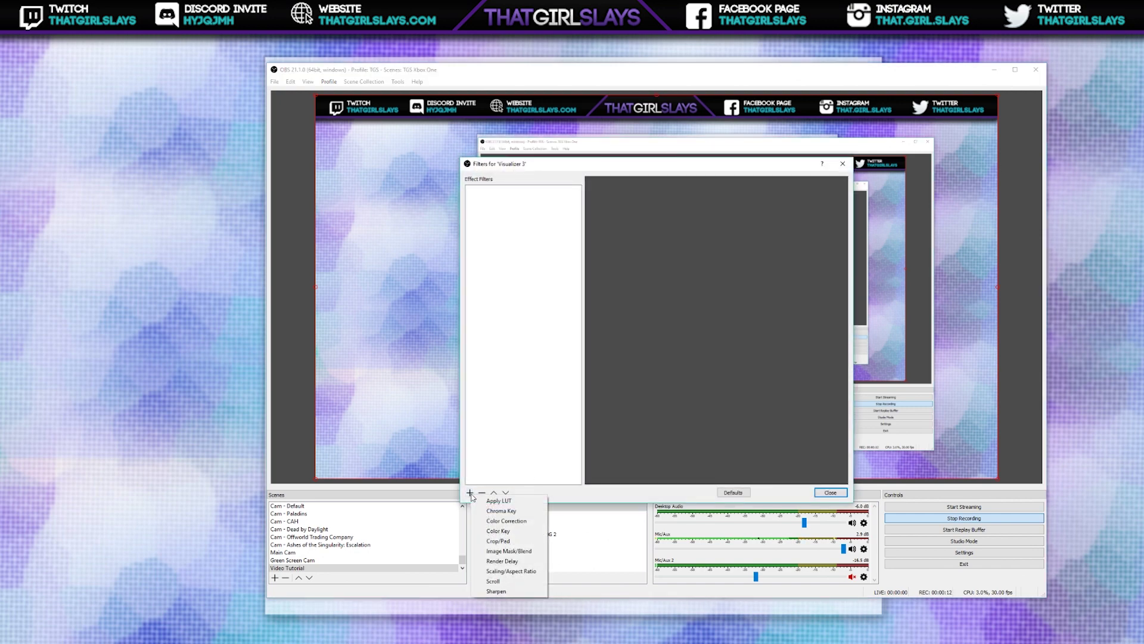
{"action": "left_click", "coordinate": [498, 561]}
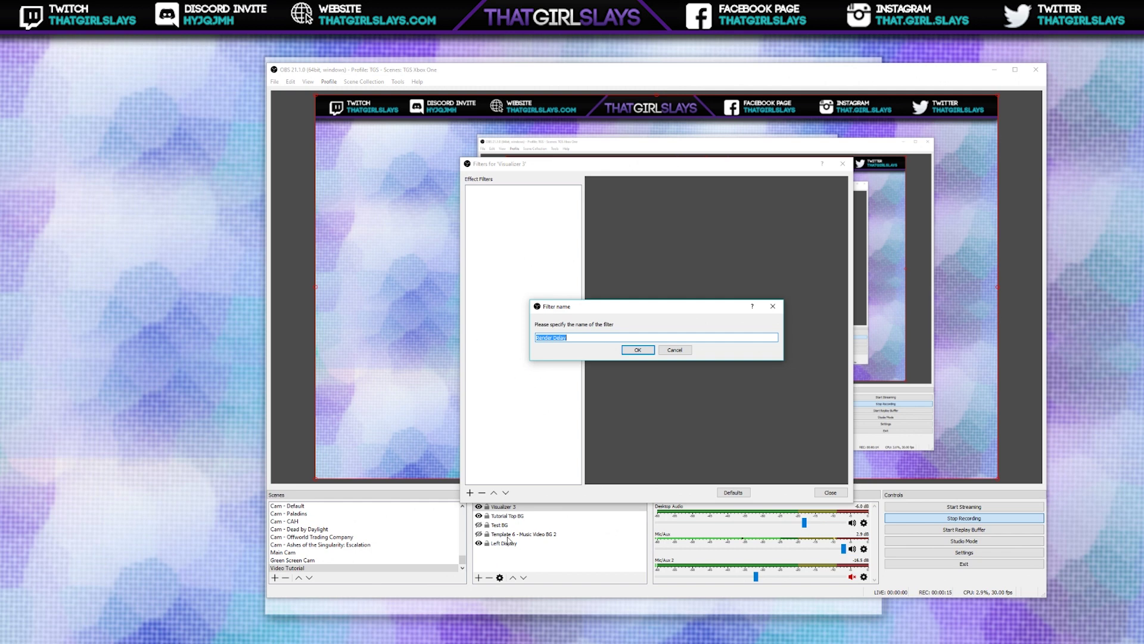
{"action": "left_click", "coordinate": [638, 350]}
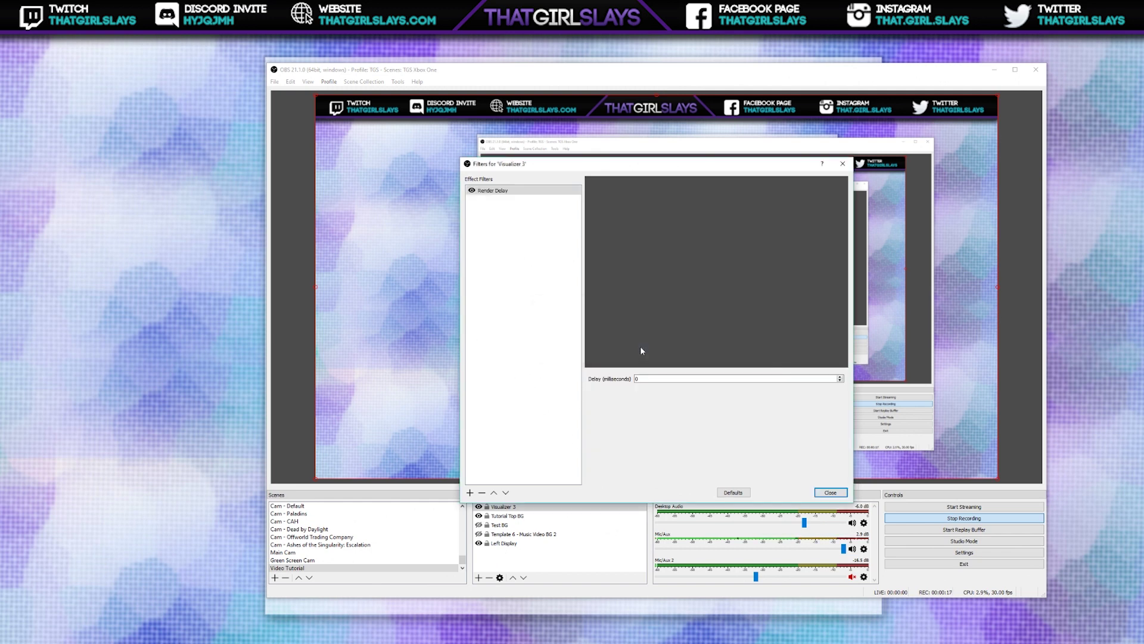
{"action": "left_click", "coordinate": [636, 379]}
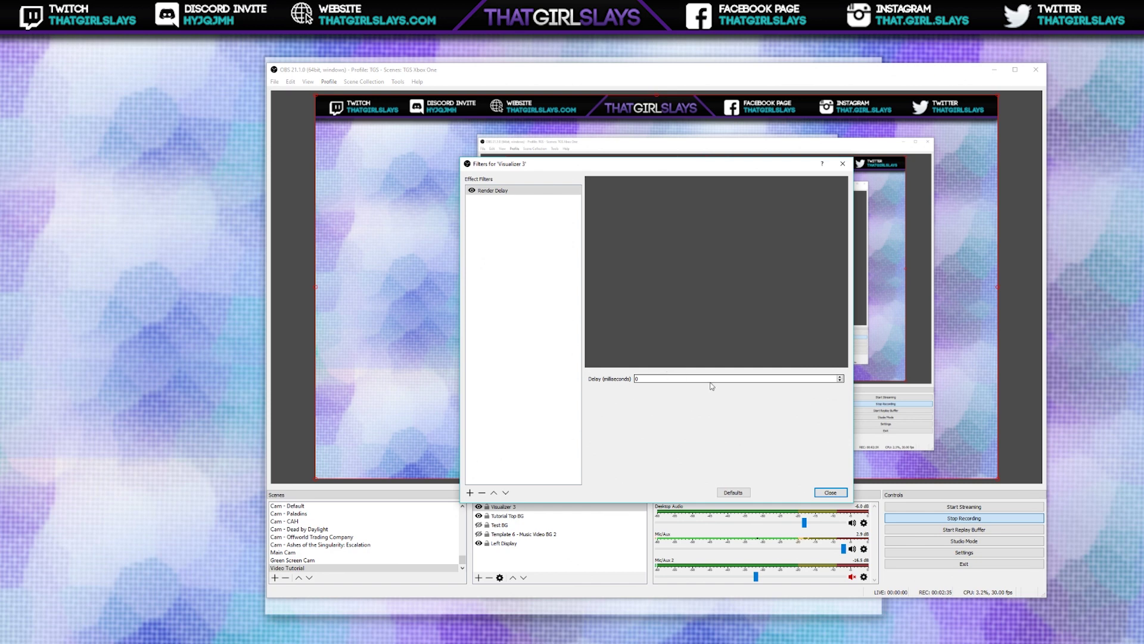
Remove the Render Delay filter from Visualizer 3
{"action": "right_click", "coordinate": [492, 192]}
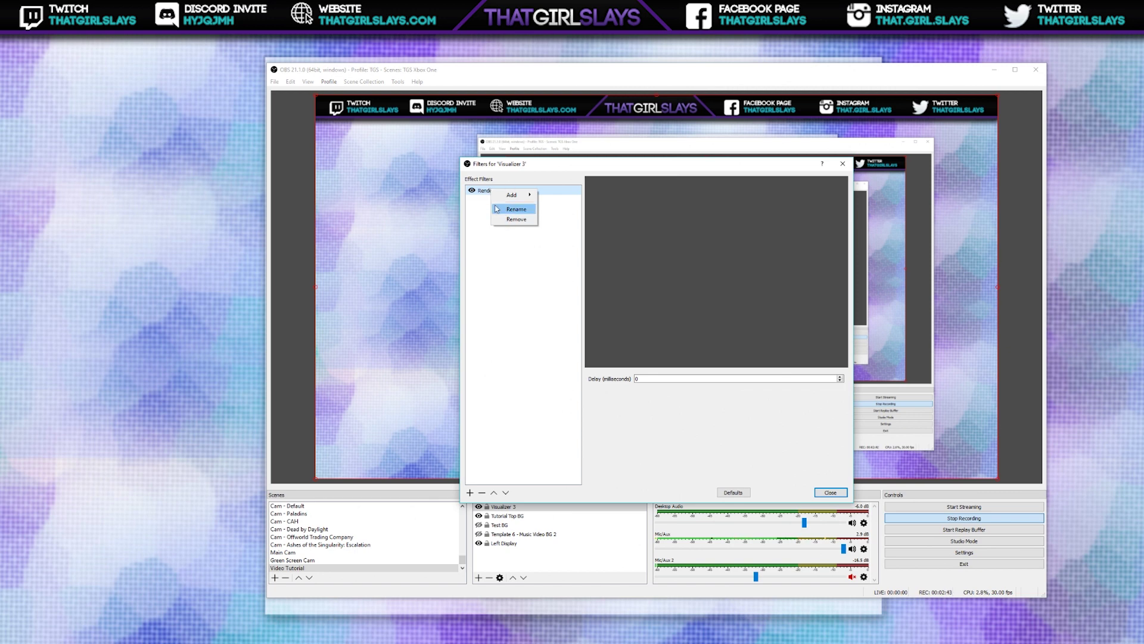
{"action": "left_click", "coordinate": [516, 219]}
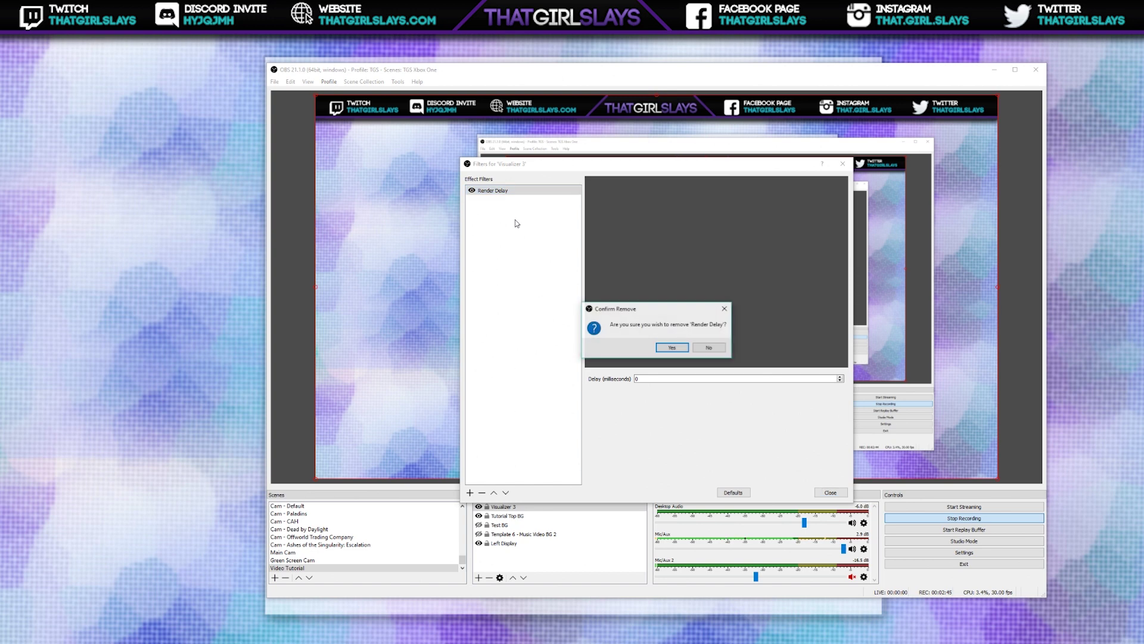
{"action": "left_click", "coordinate": [672, 348]}
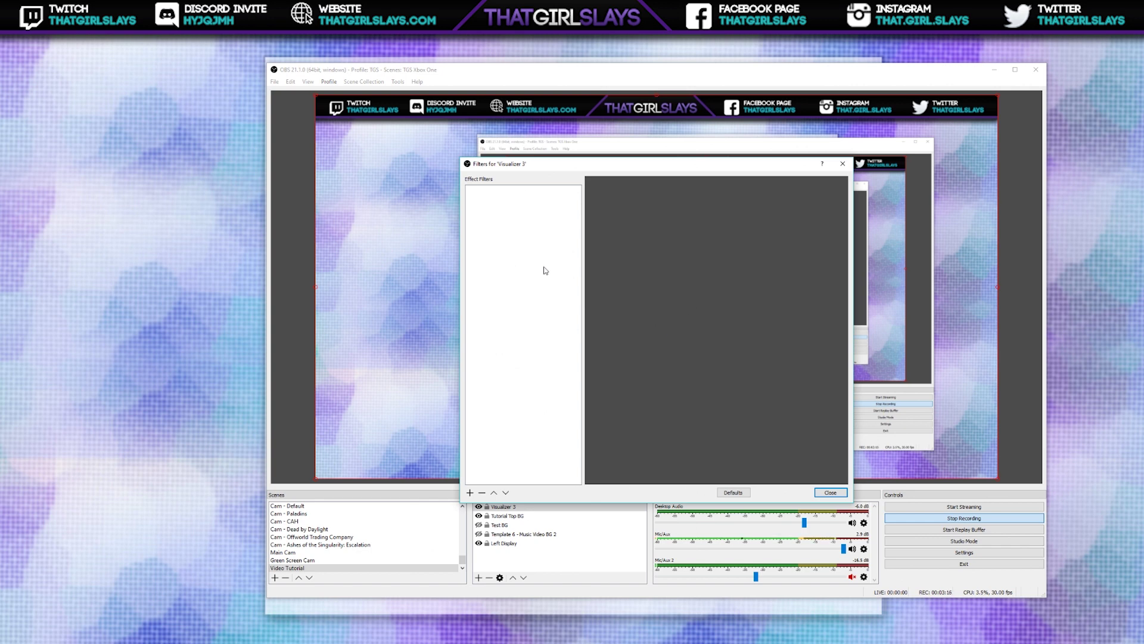
{"action": "left_click", "coordinate": [470, 493]}
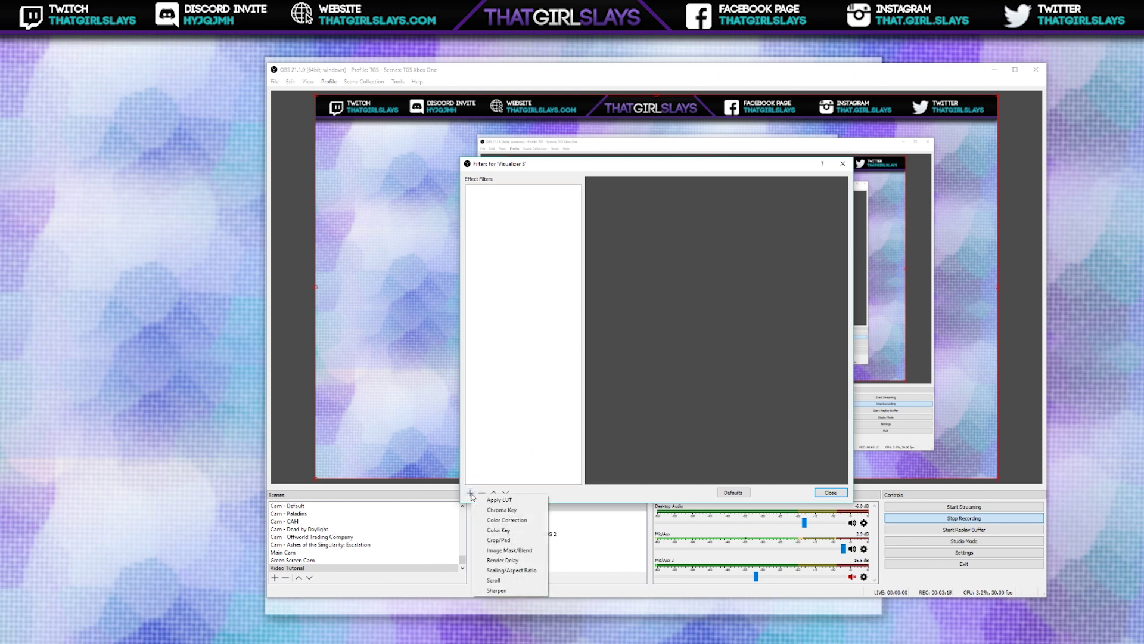
Add a Color Correction filter with its default name to Visualizer 3
{"action": "left_click", "coordinate": [507, 520]}
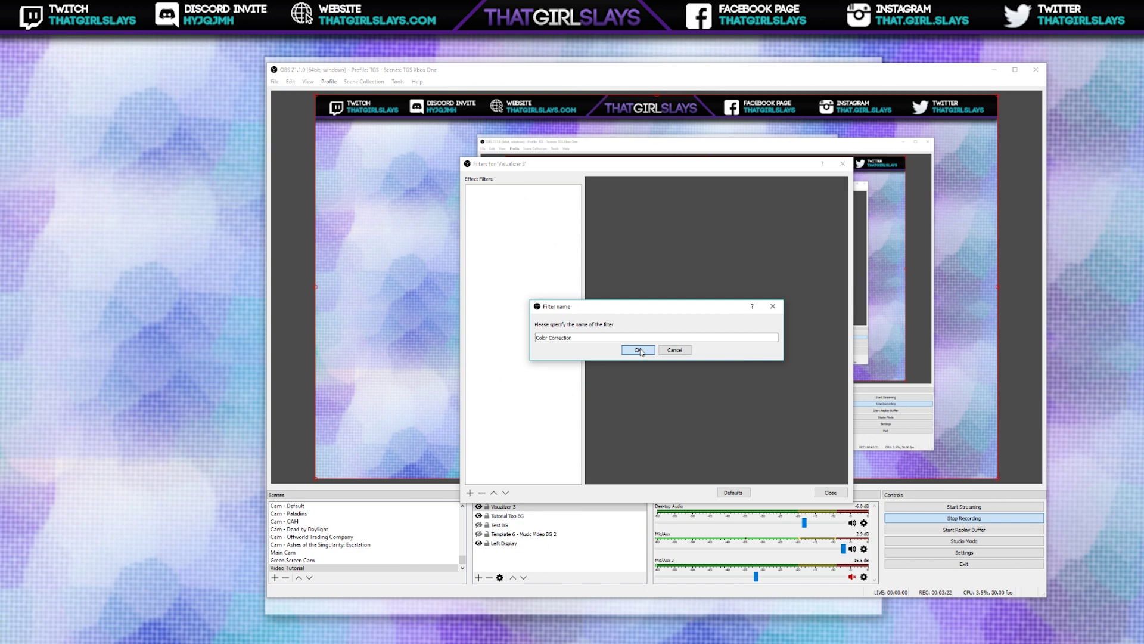
{"action": "left_click", "coordinate": [637, 350]}
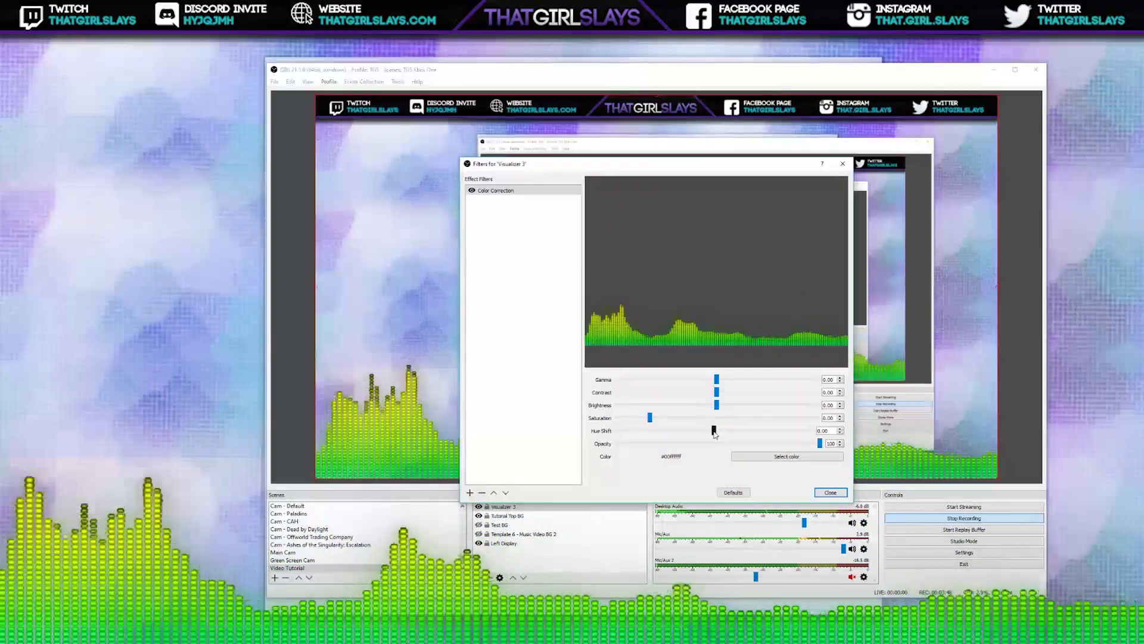
Shift the visualizer's hue to -155.44, lower brightness slightly, and drop opacity to 54
{"action": "left_click_drag", "start_coordinate": [714, 431], "coordinate": [626, 429]}
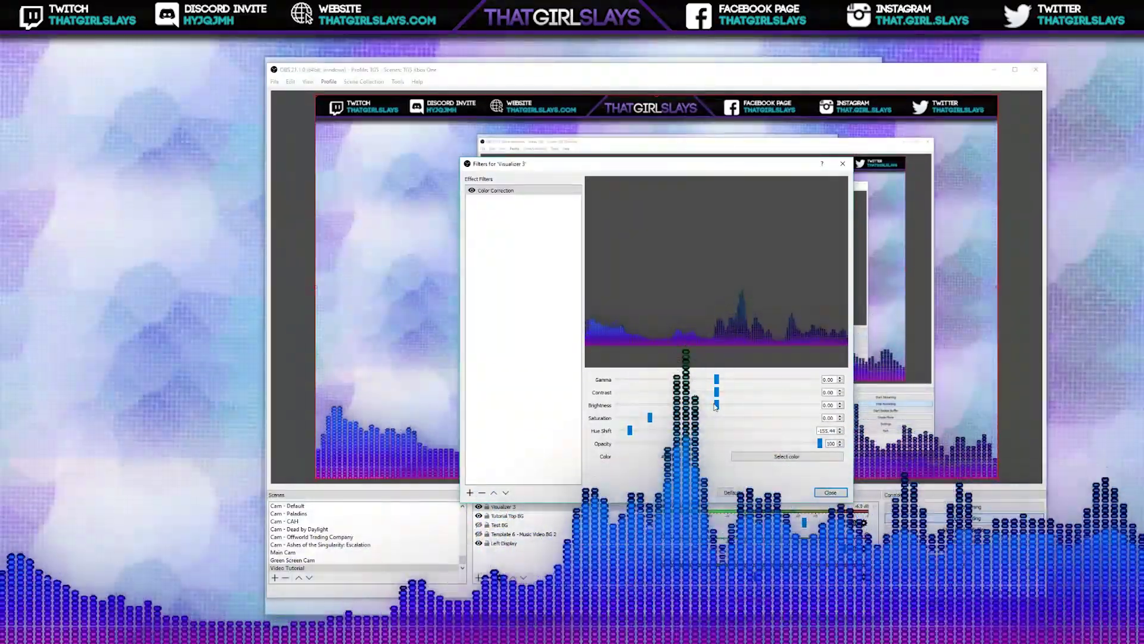
{"action": "left_click_drag", "start_coordinate": [716, 406], "coordinate": [751, 381]}
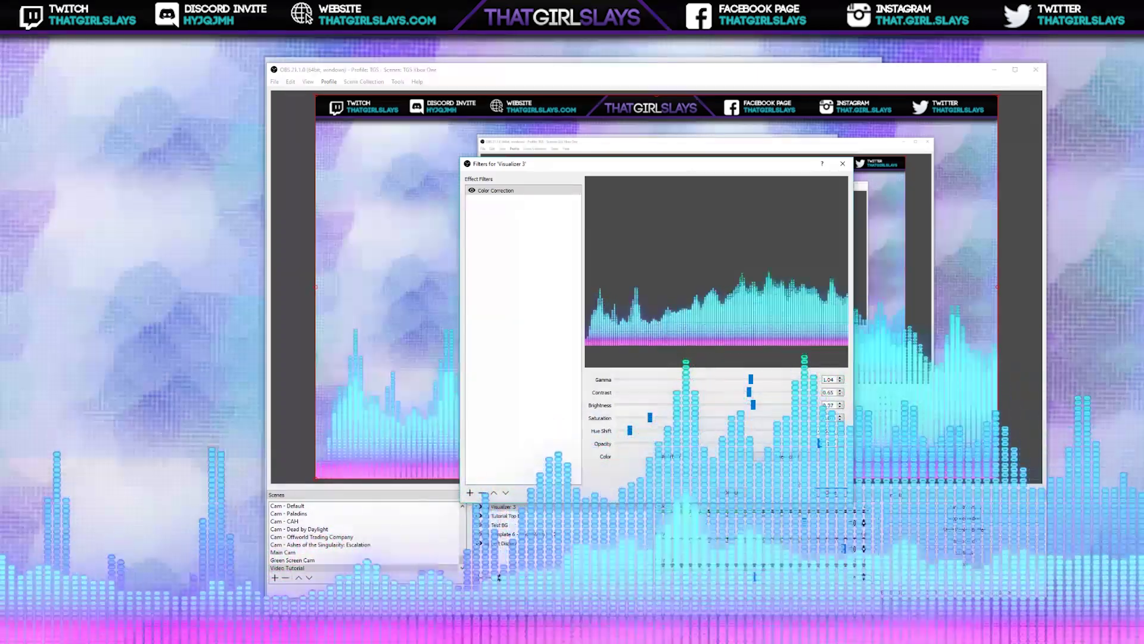
{"action": "left_click_drag", "start_coordinate": [819, 442], "coordinate": [726, 447]}
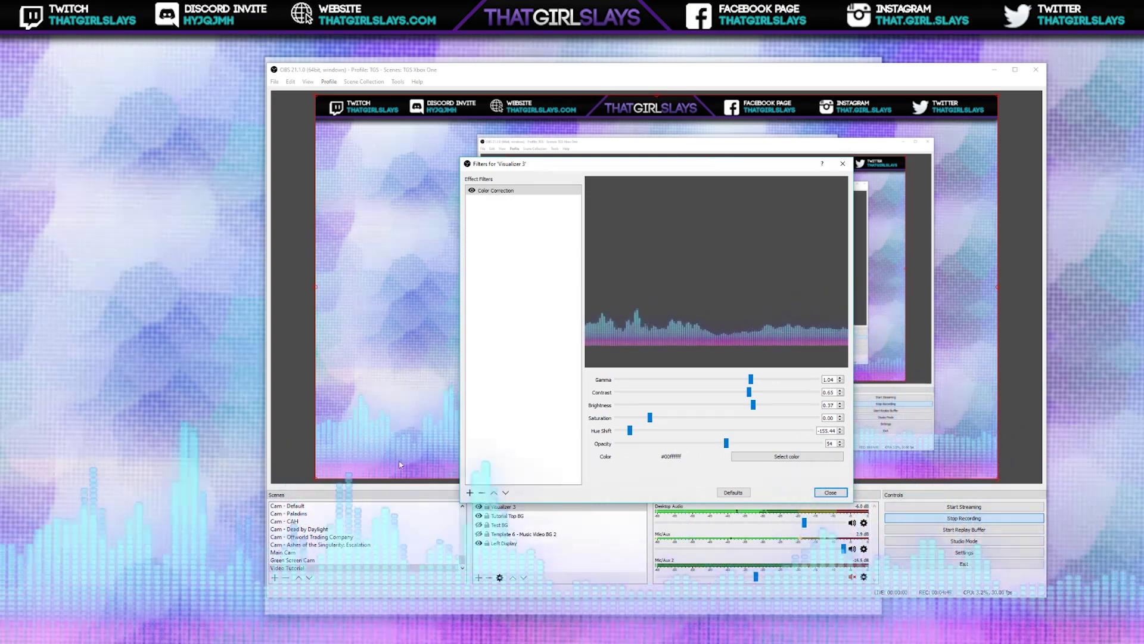
Return Visualizer 3's Color Correction opacity to 100 and close its filter settings
{"action": "left_click", "coordinate": [360, 432]}
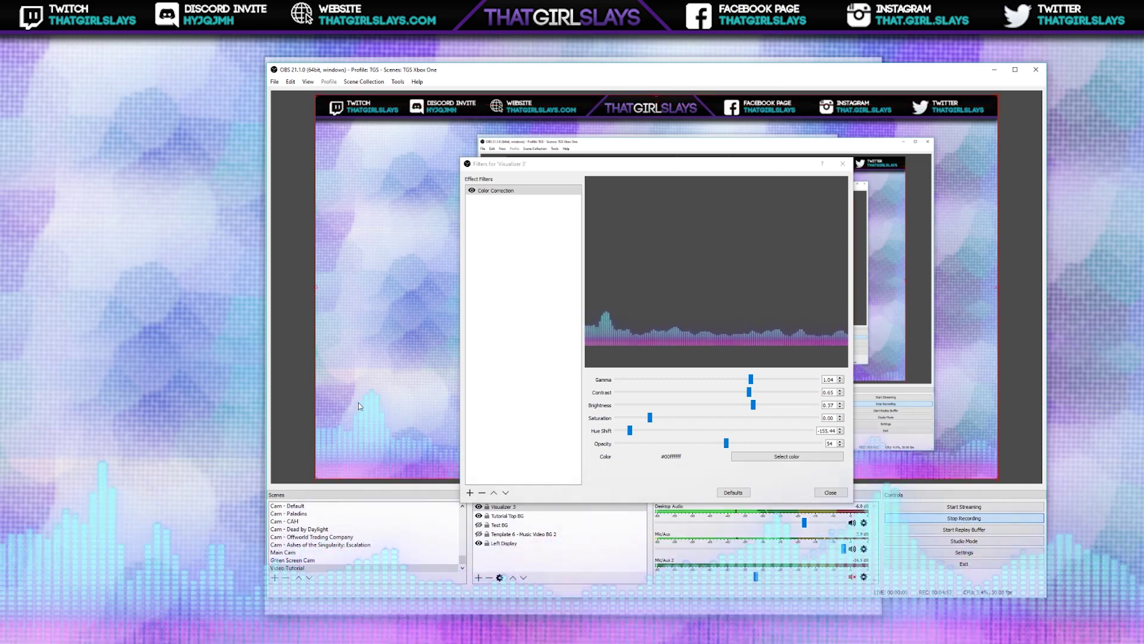
{"action": "left_click", "coordinate": [726, 443]}
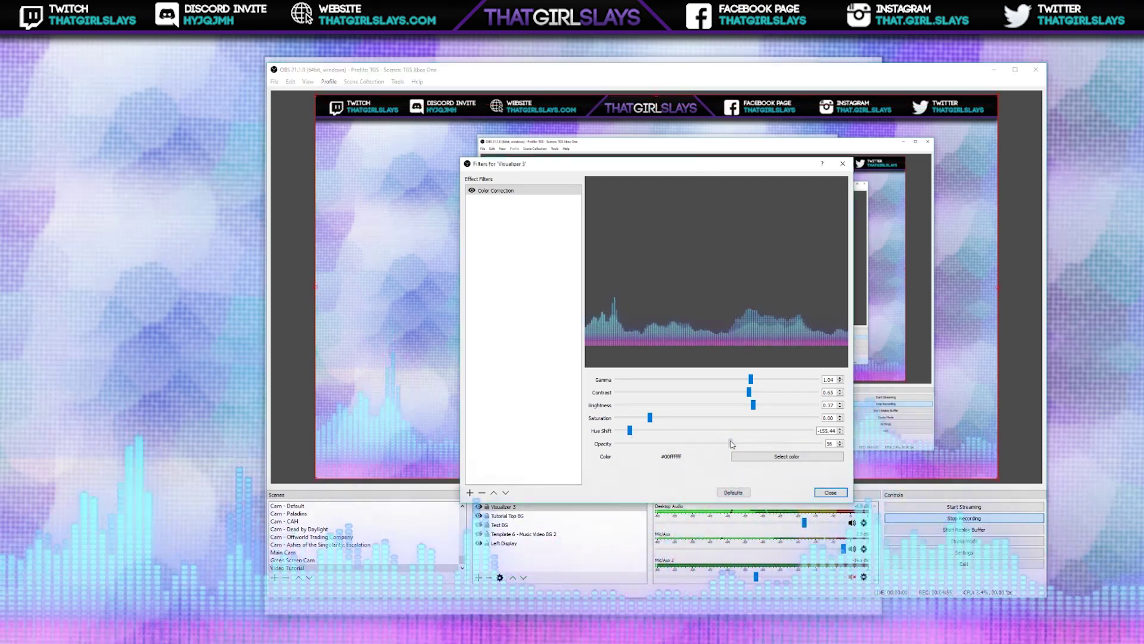
{"action": "left_click_drag", "start_coordinate": [726, 444], "coordinate": [825, 445]}
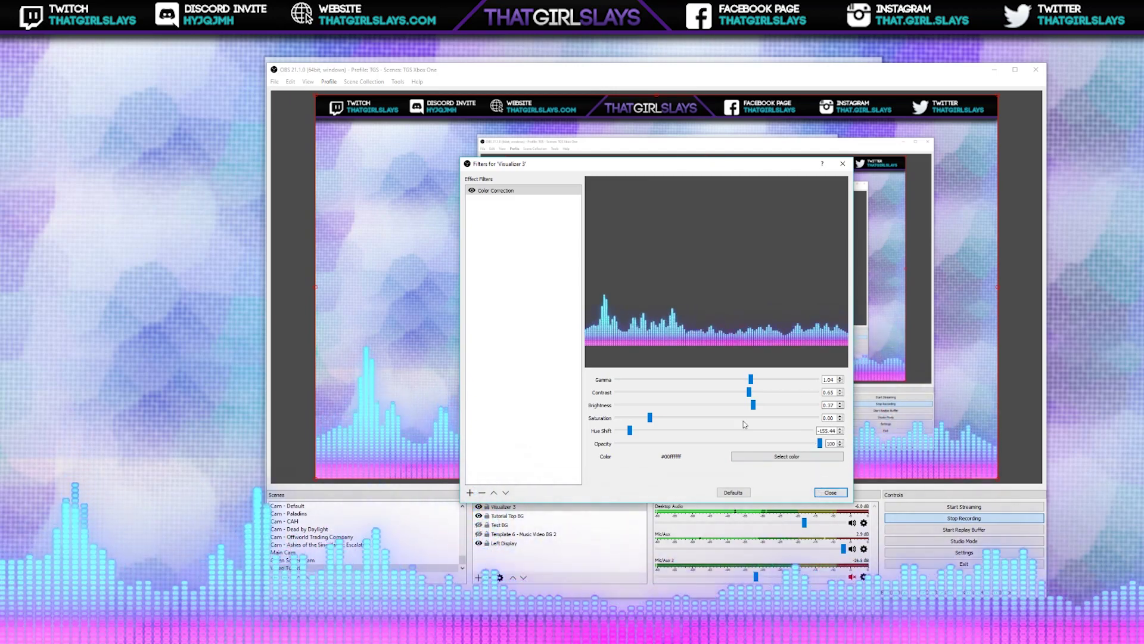
{"action": "left_click", "coordinate": [830, 492]}
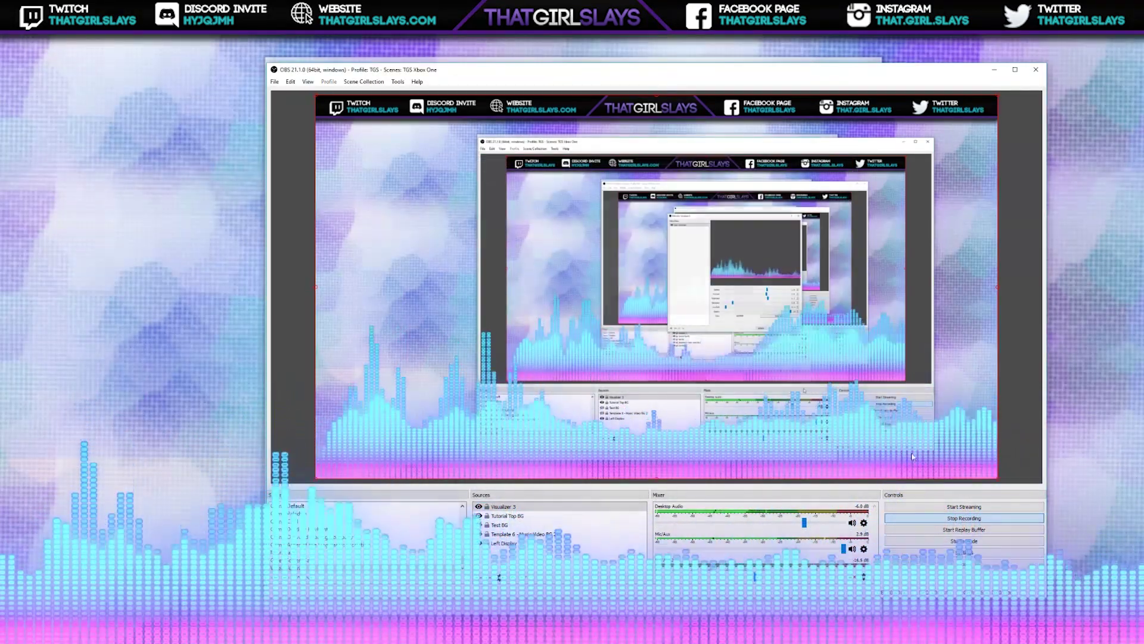